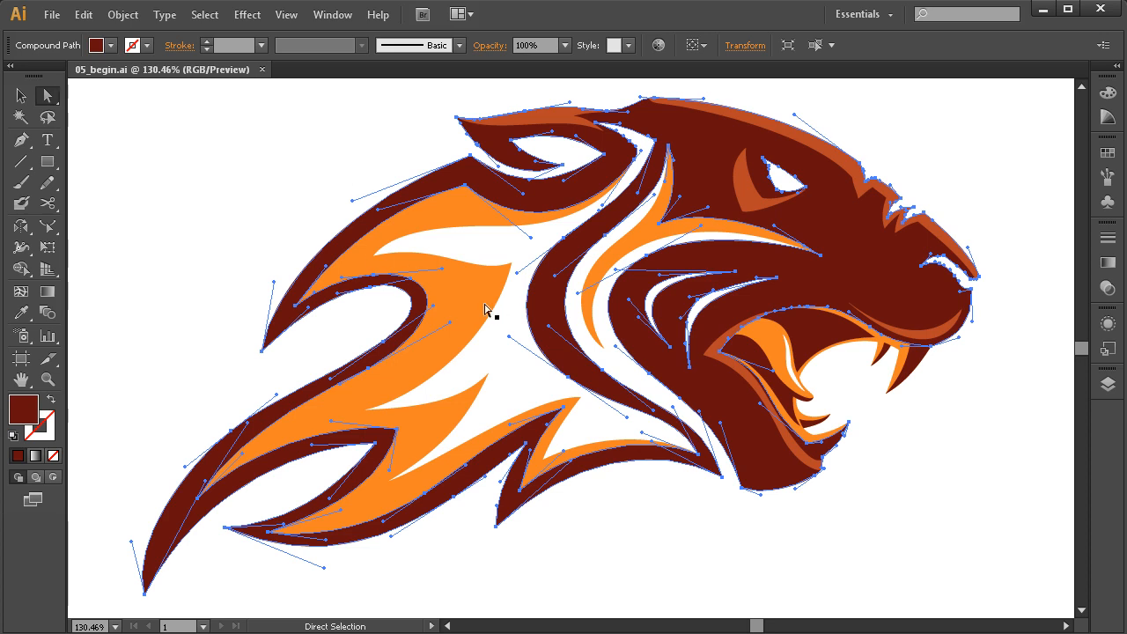
Try tilting the direction handle of the smooth anchor on the inner curve of the upper flame's dark outline.
key("ctrl+space")
left_click_drag(537, 158, 238, 410)
left_click_drag(433, 412, 404, 407)
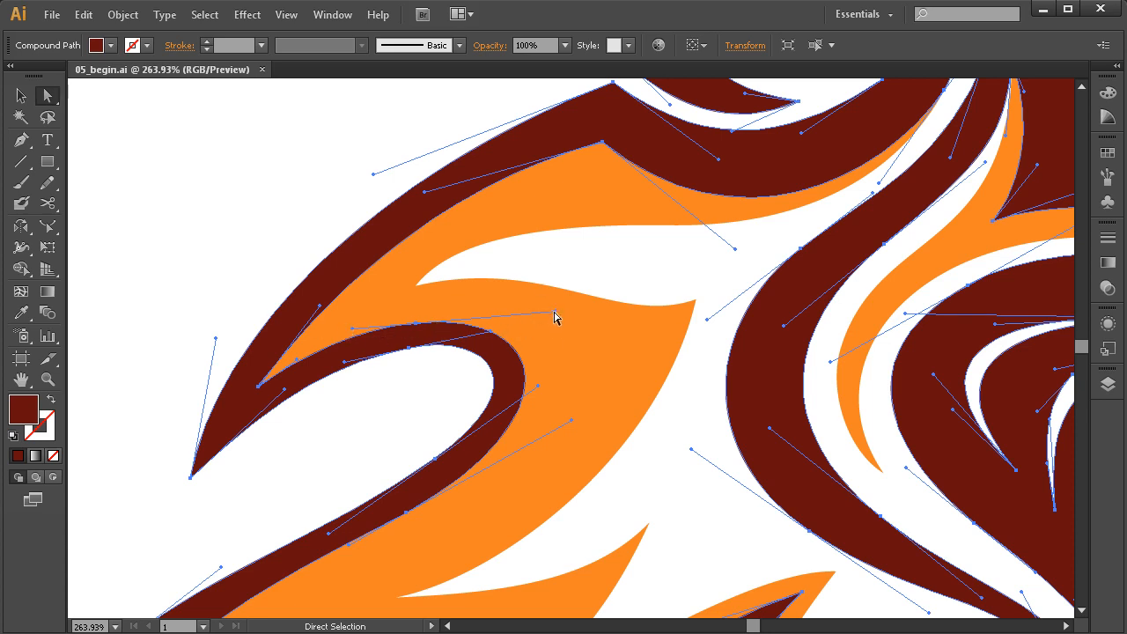
mouse_move(555, 317)
left_mouse_down()
mouse_move(536, 259)
mouse_move(553, 295)
mouse_move(545, 367)
mouse_move(558, 279)
mouse_move(546, 373)
mouse_move(551, 282)
mouse_move(550, 299)
left_mouse_up()
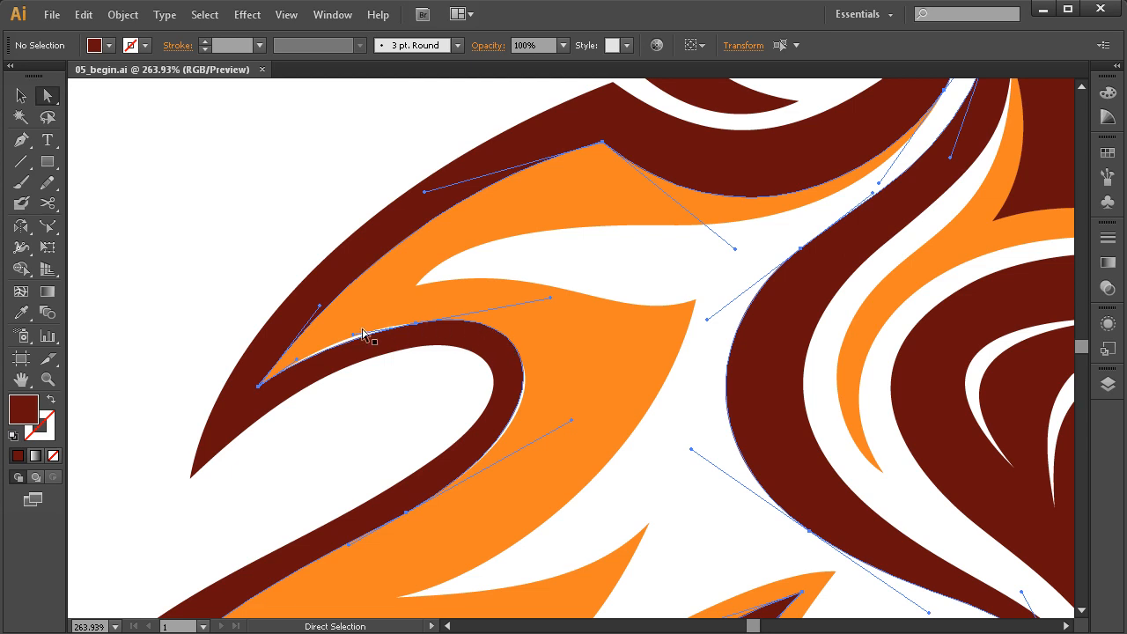
left_click(478, 439)
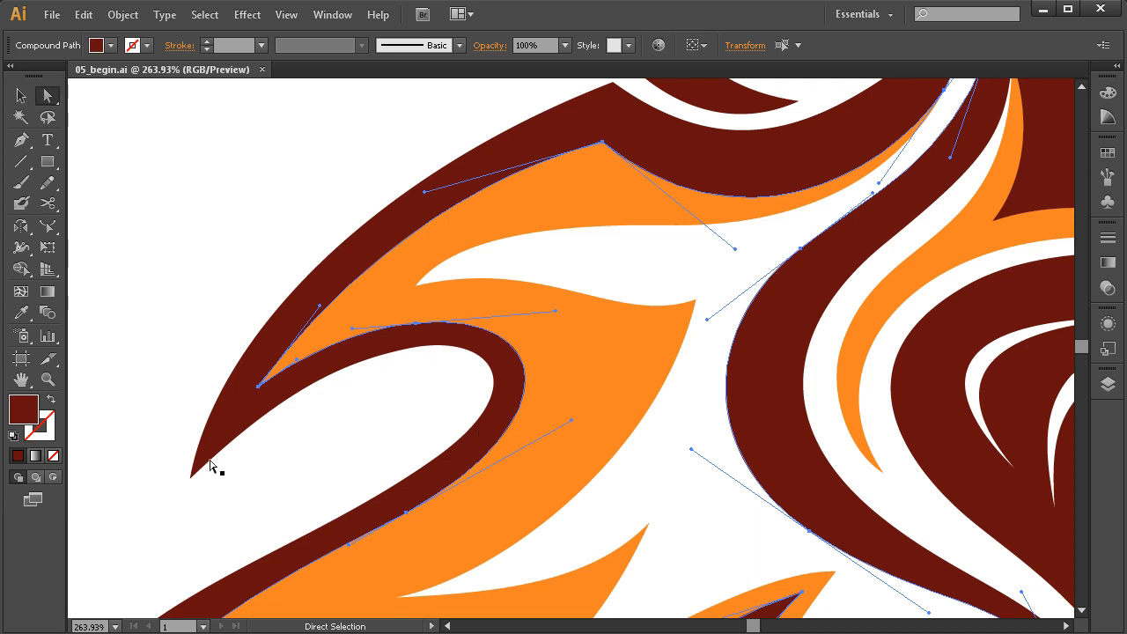
Select the corner anchor at the upper flame's tip, pull its upper handle outward and undo the change.
left_click_drag(236, 456, 171, 502)
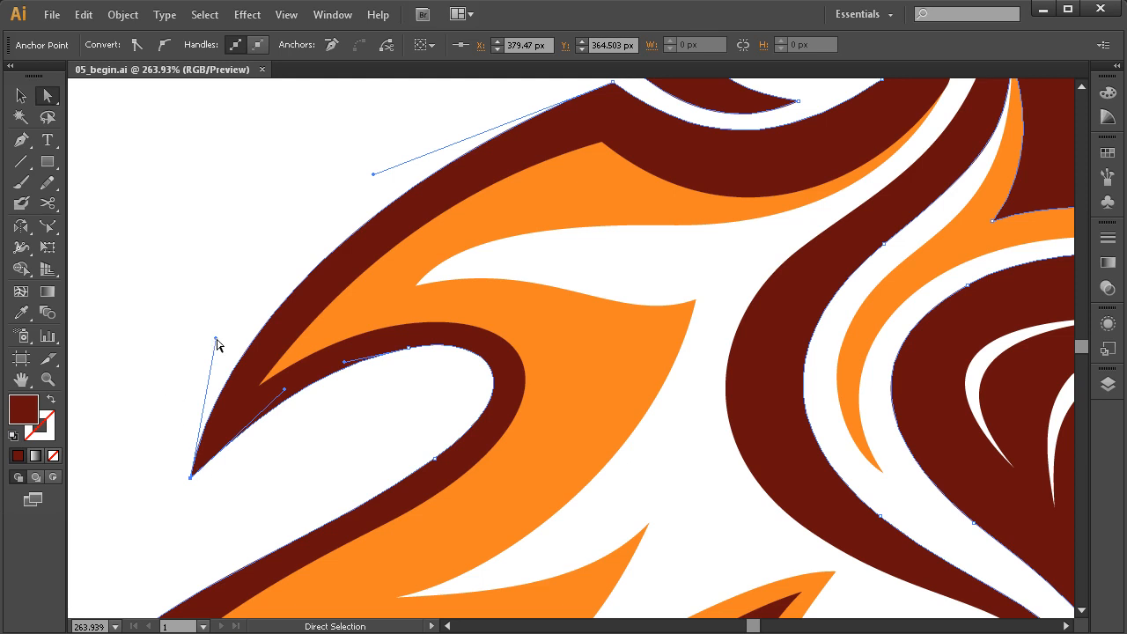
left_click_drag(215, 339, 179, 343)
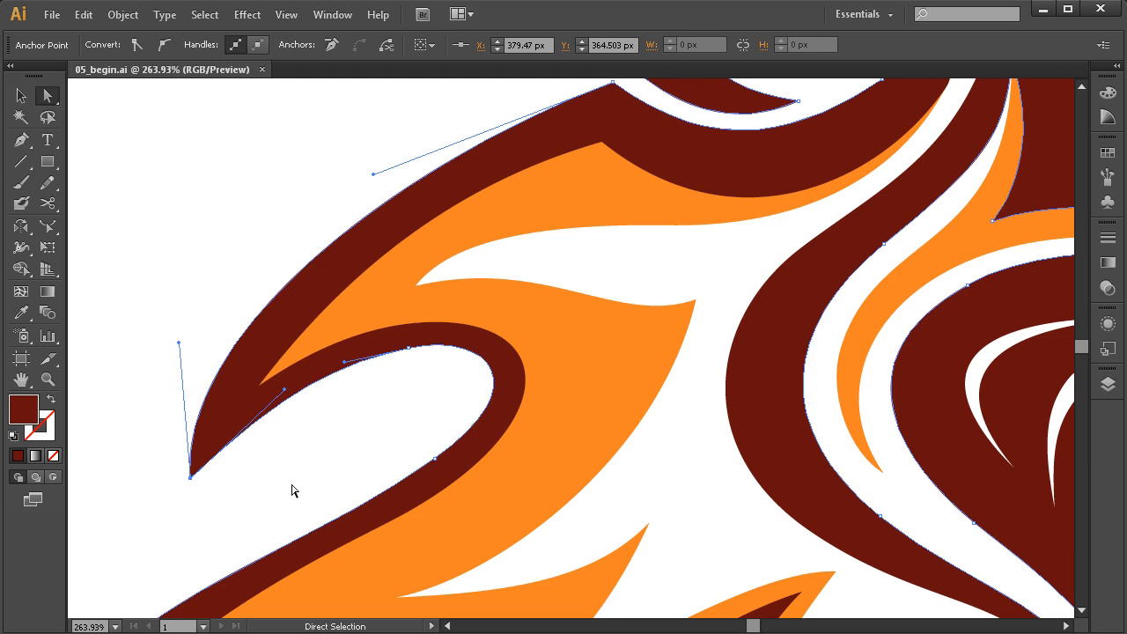
key("ctrl+z")
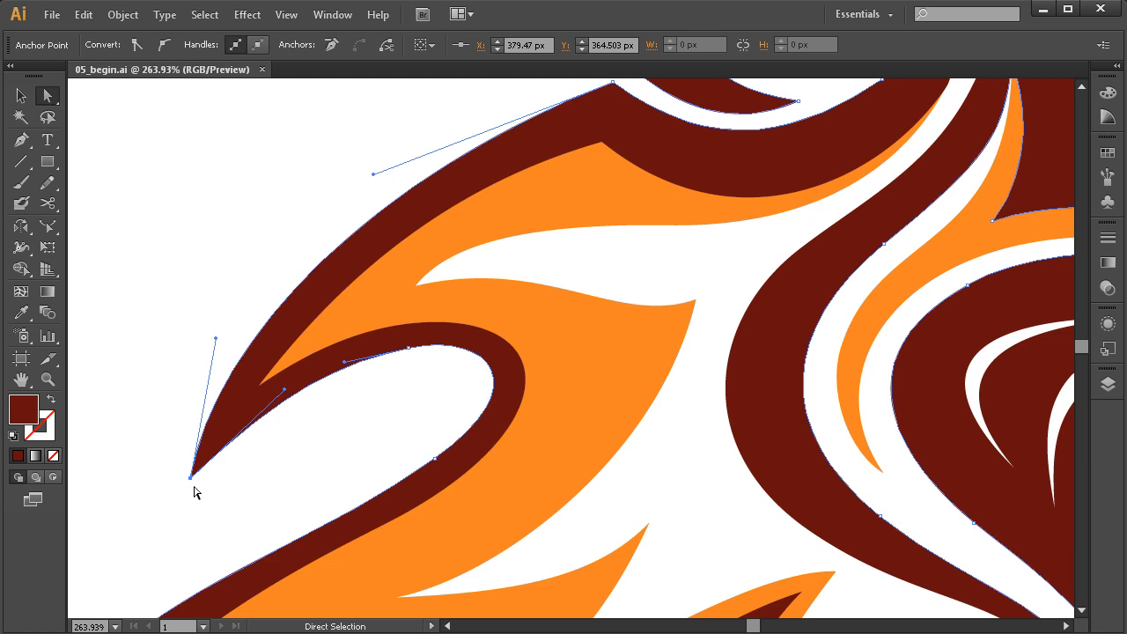
Convert the flame tip's anchor to smooth, rotate its handles to nearly horizontal, and convert it back to a corner.
left_click_drag(367, 442, 507, 380)
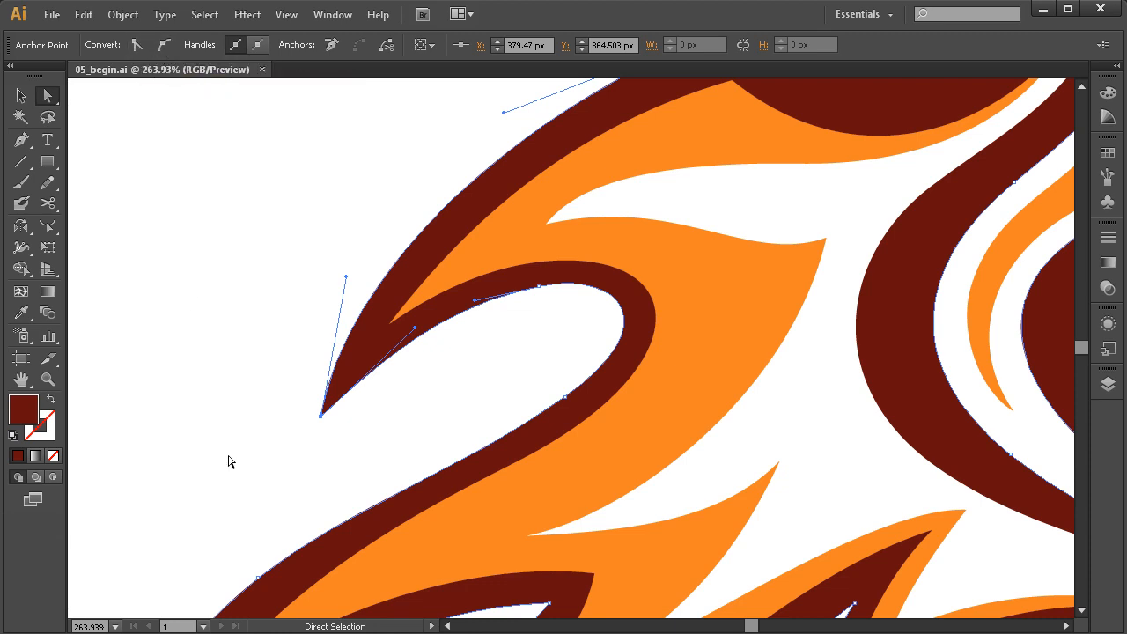
left_click(164, 45)
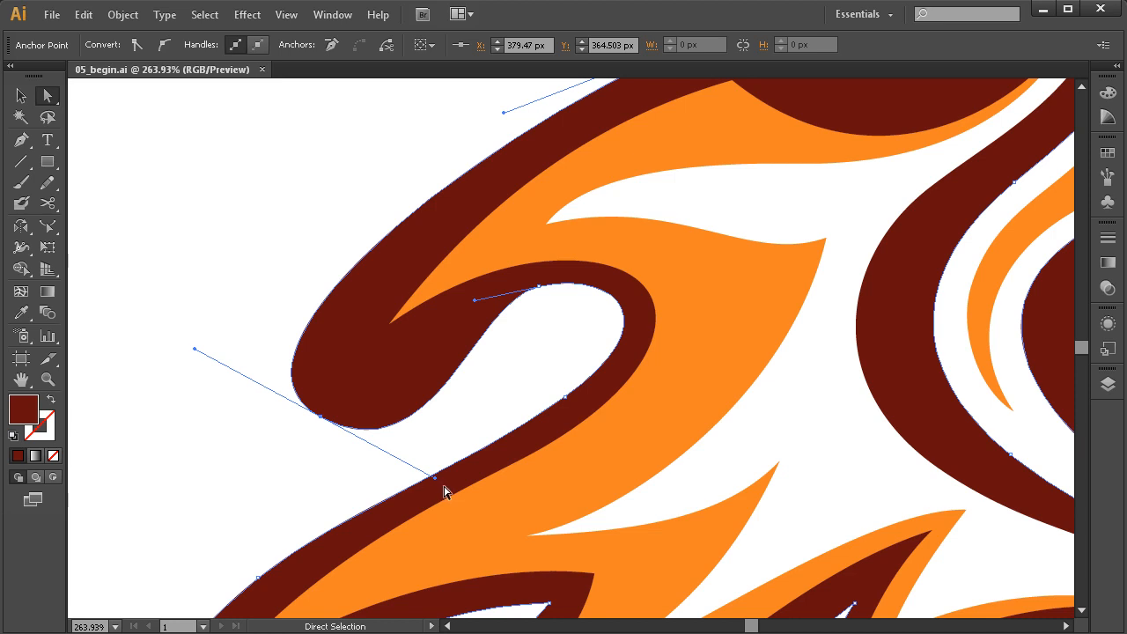
left_click_drag(435, 481, 463, 421)
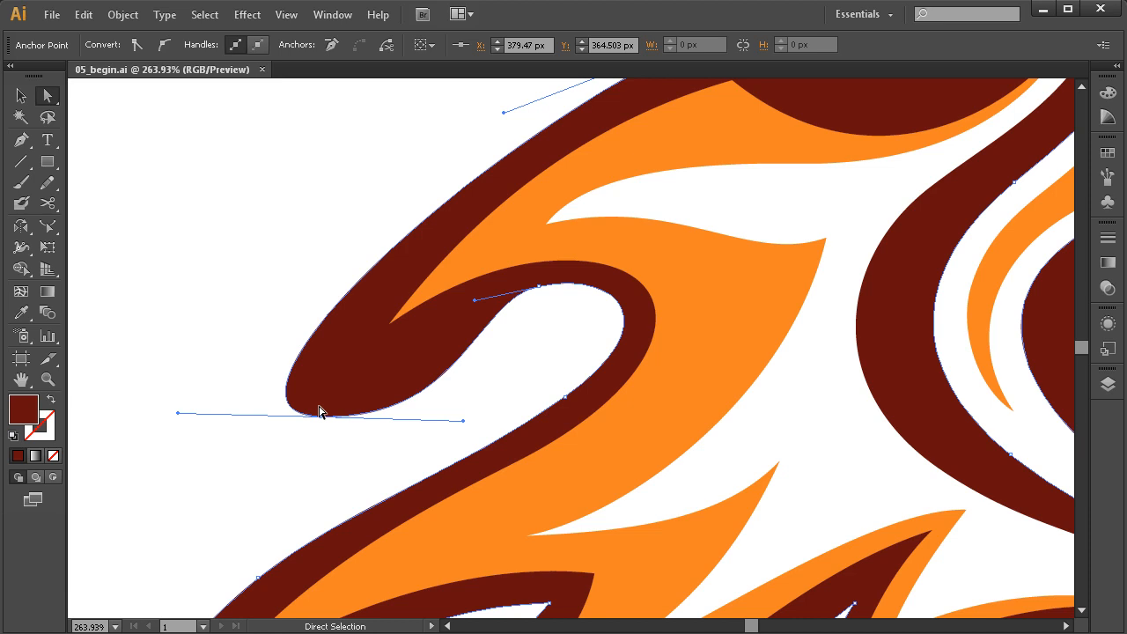
left_click(136, 46)
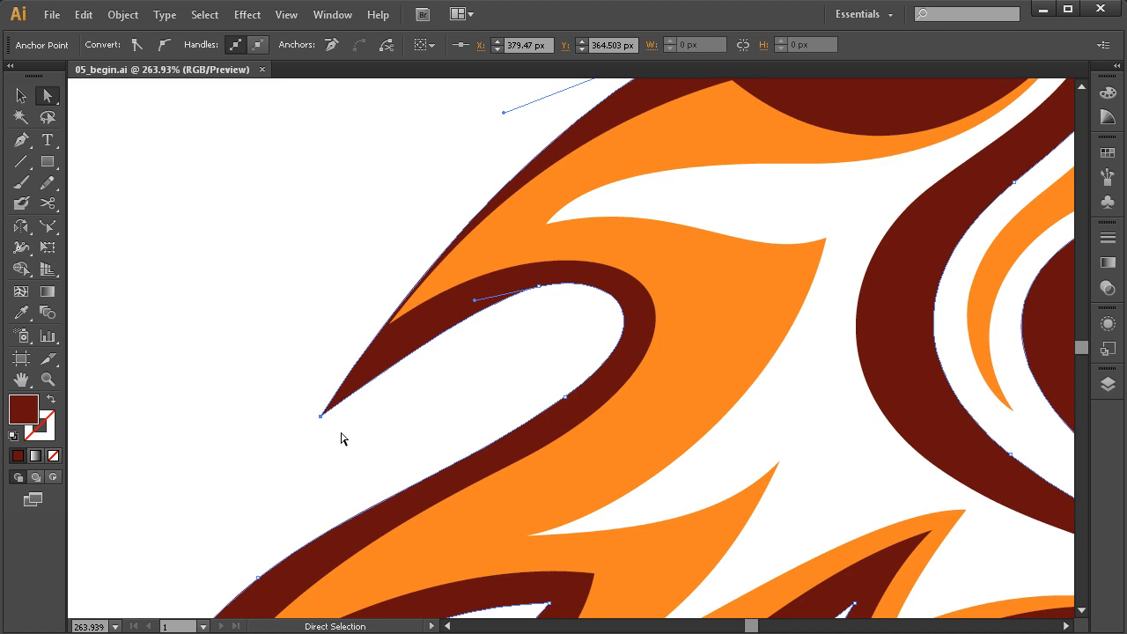
With the Convert Anchor Point tool, pull handles out of the flame tip's anchor and swing its inner handle up along the lower edge.
left_click(23, 143)
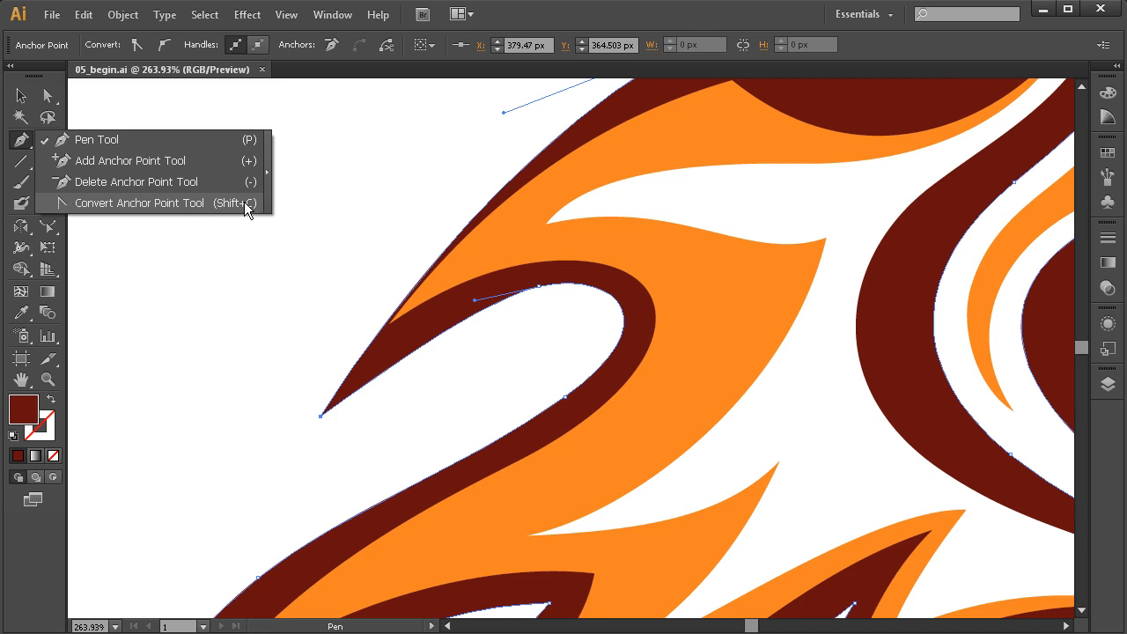
left_click(157, 199)
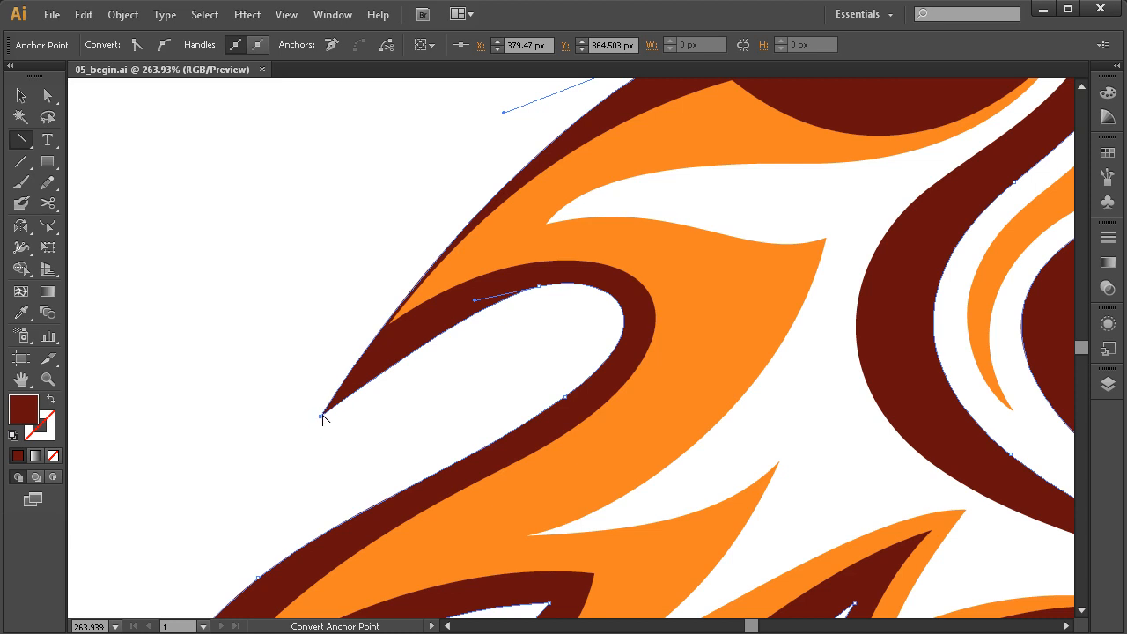
left_click_drag(321, 416, 403, 415)
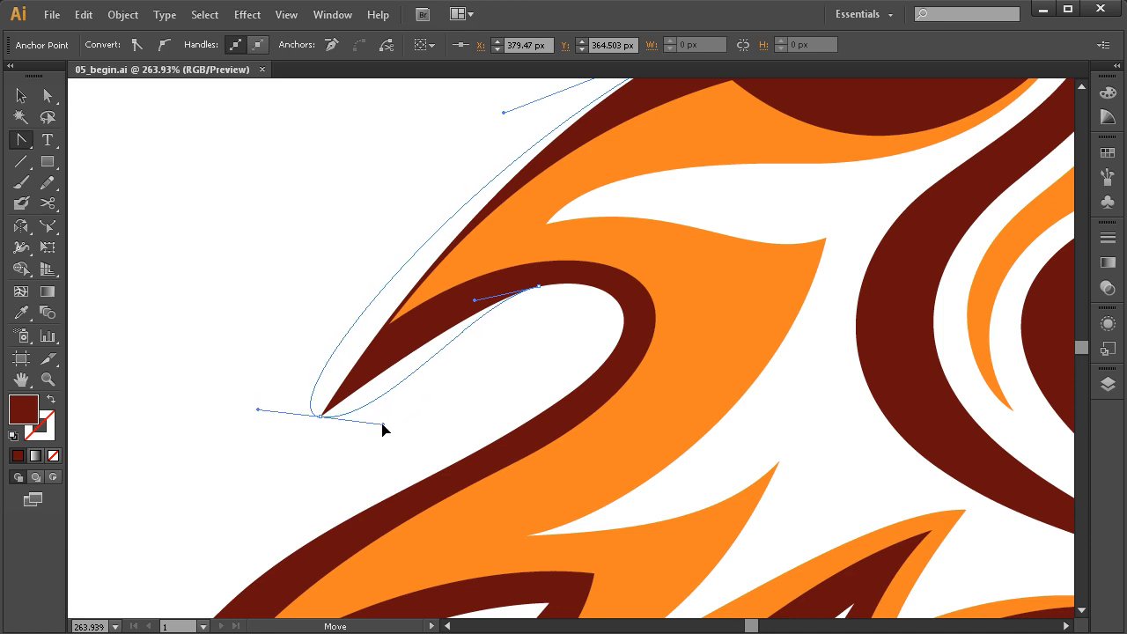
left_click_drag(334, 449, 360, 428)
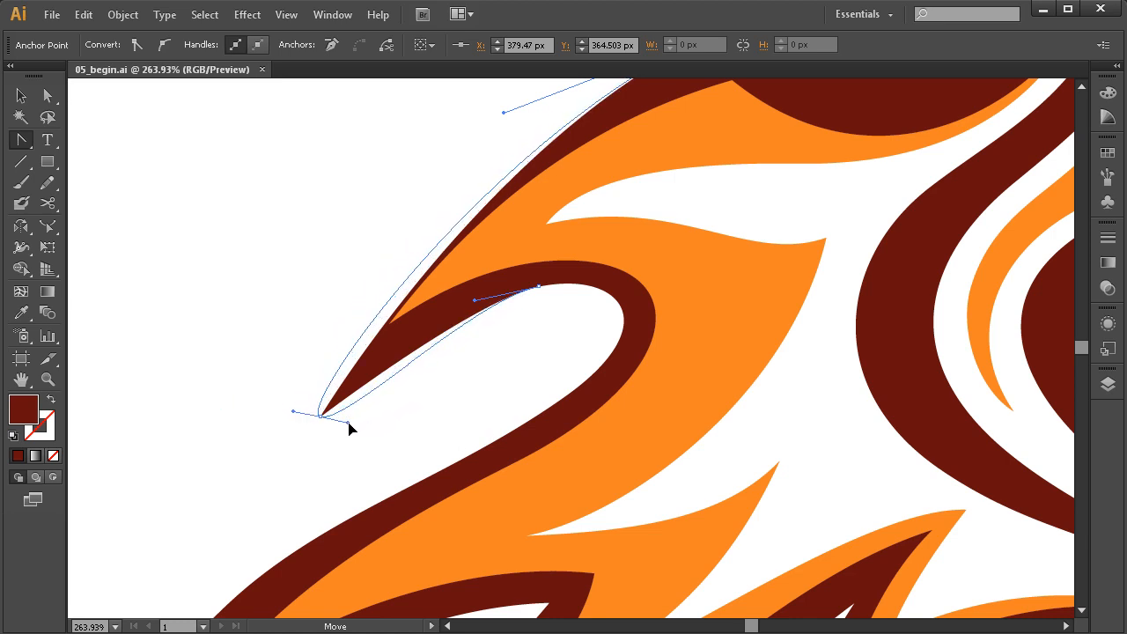
mouse_move(396, 441)
left_mouse_down()
mouse_move(410, 428)
mouse_move(400, 437)
left_mouse_up()
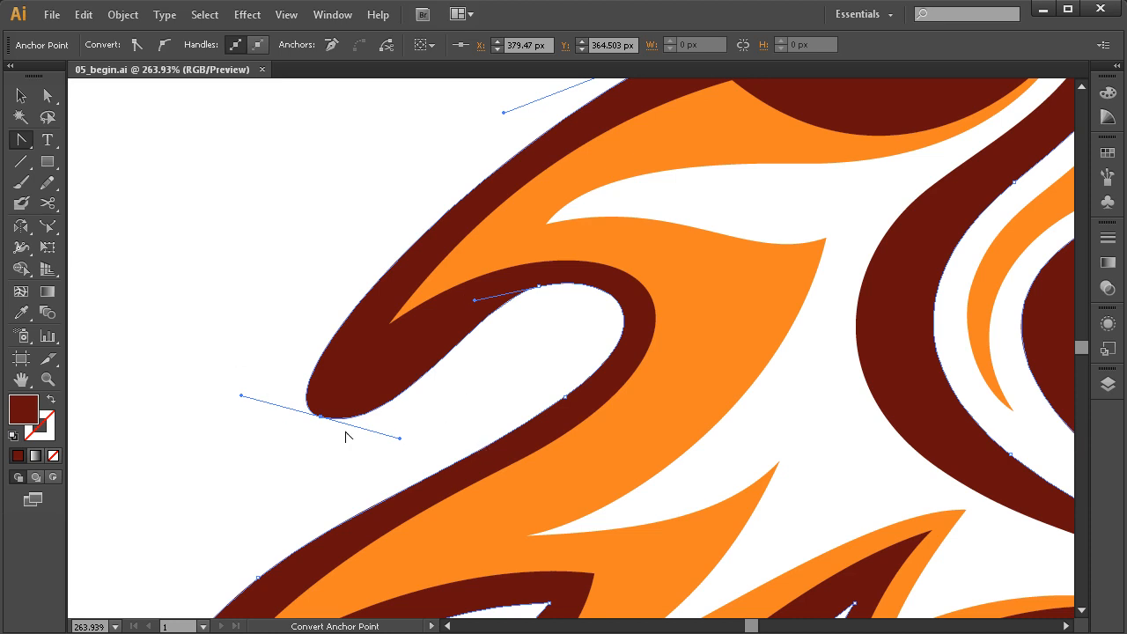
left_click_drag(400, 439, 395, 350)
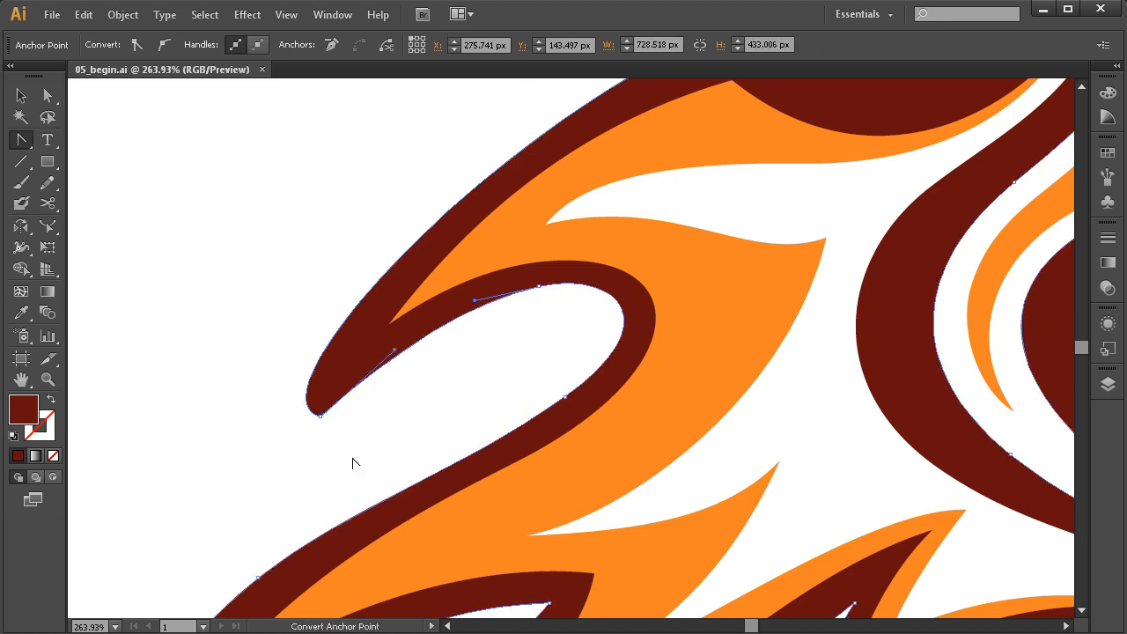
Convert the flame tip's anchor to smooth, then split its handles and angle both upward along the flame to form a sharp tip.
left_click(51, 98)
left_click(321, 417)
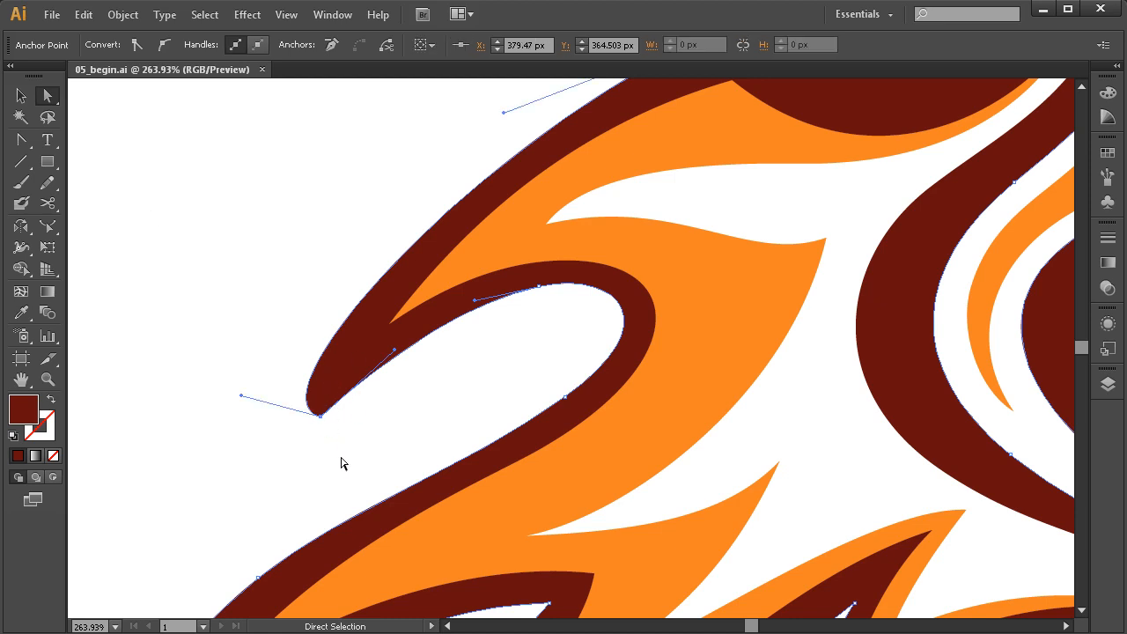
left_click(164, 46)
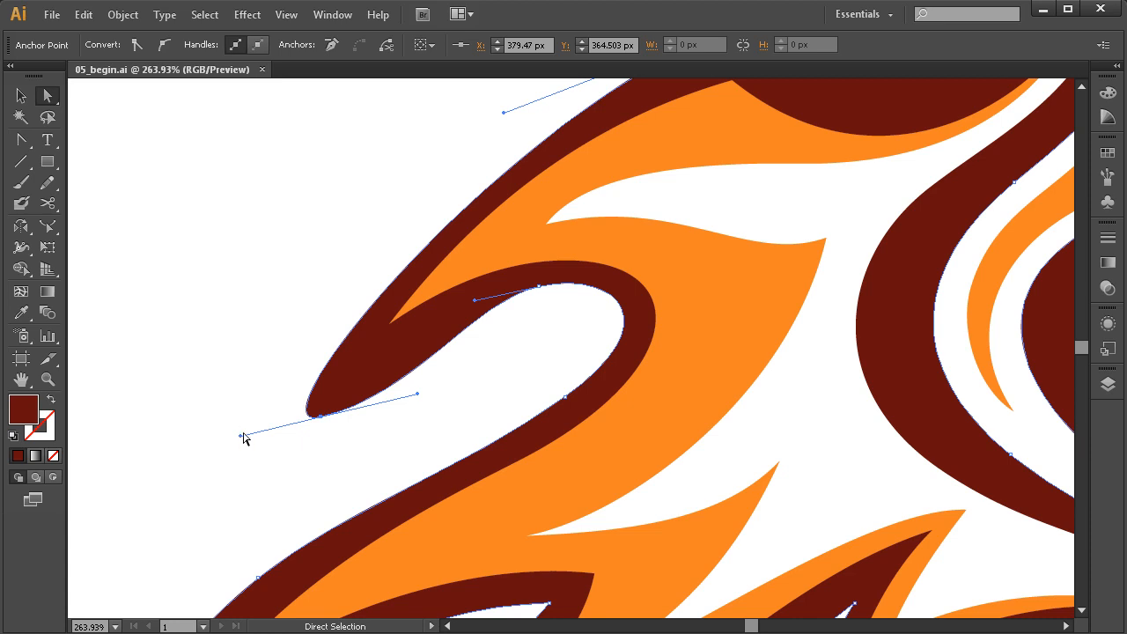
key("alt")
left_click_drag(241, 435, 326, 328)
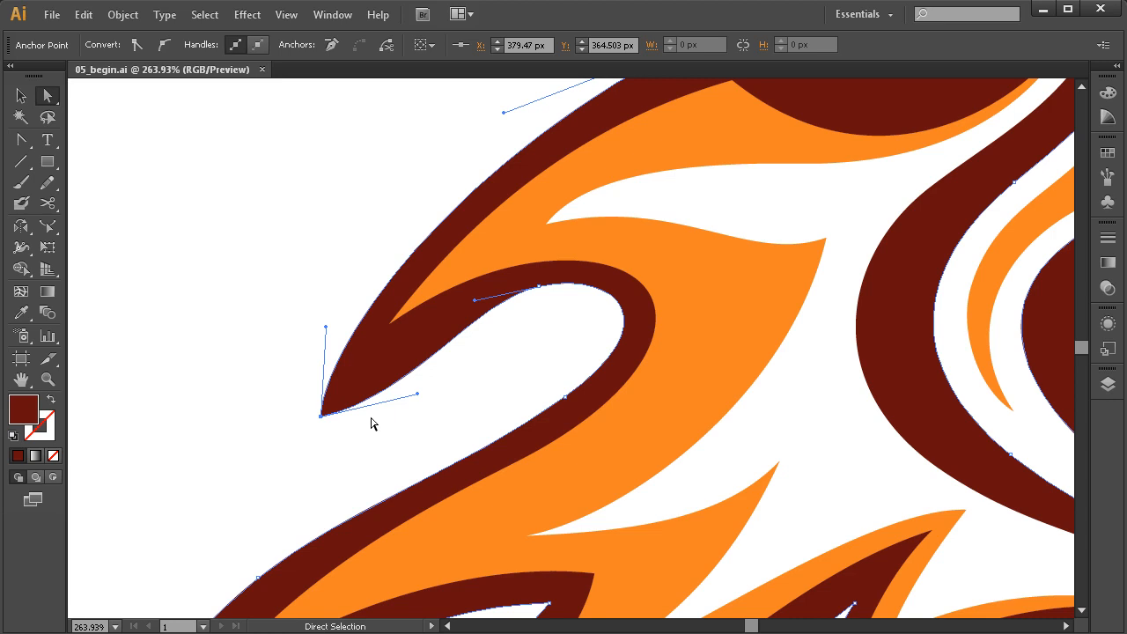
left_click_drag(417, 394, 410, 330)
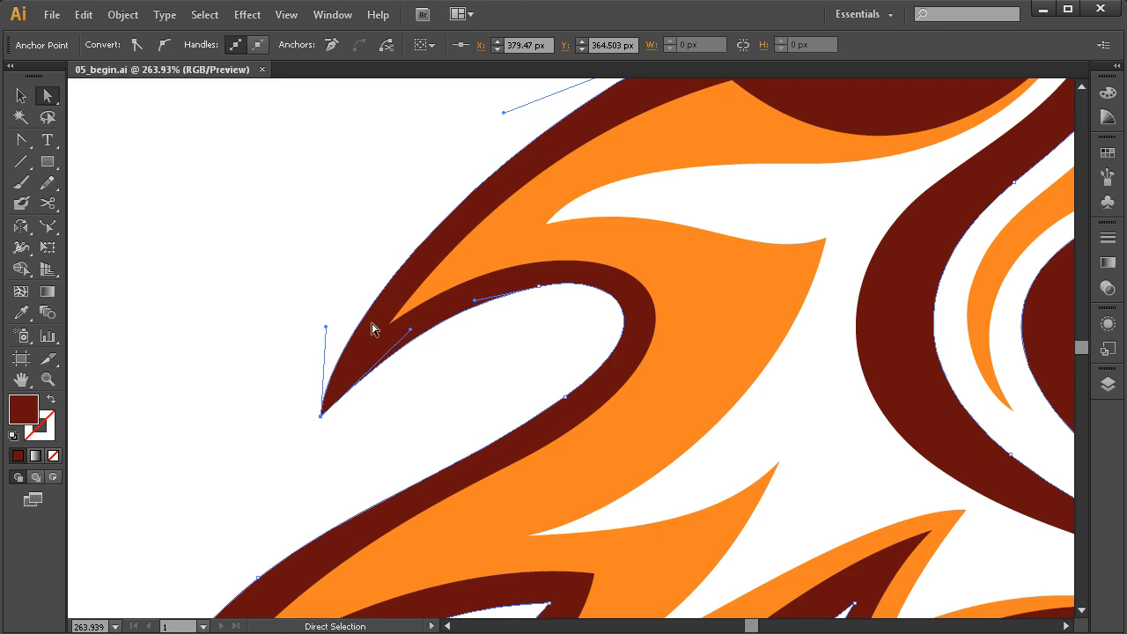
left_click_drag(326, 327, 328, 325)
Convert the dark outline's corner anchor below the ear to smooth, then angle its two handles independently to form a corner again.
key("space")
left_click_drag(617, 331, 545, 410)
scroll(621, 417, "right", 3)
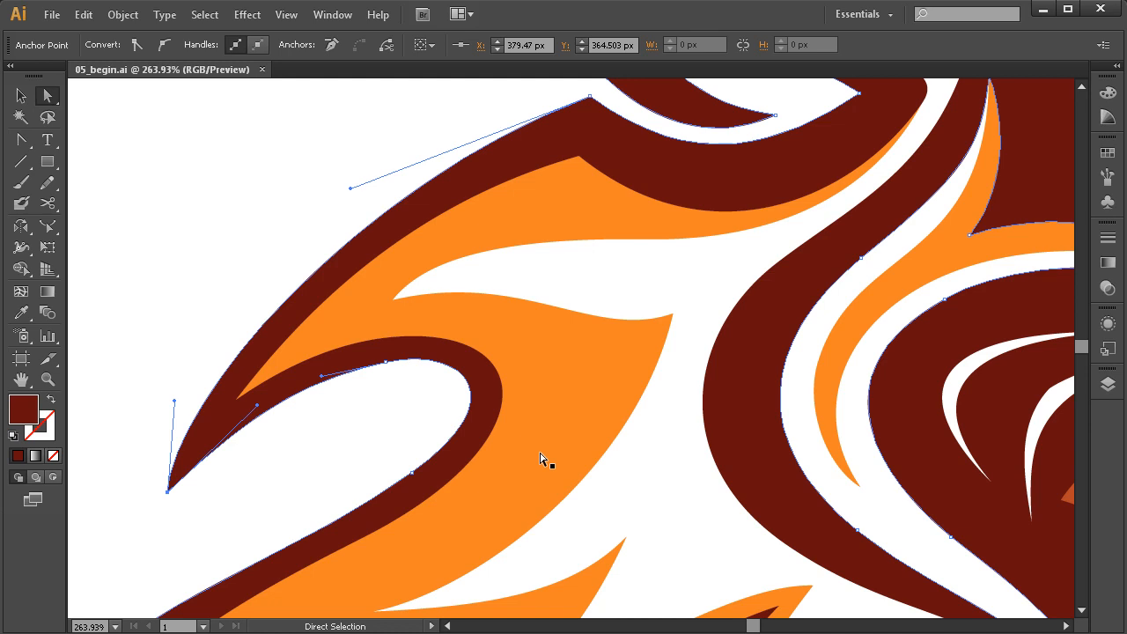
key("space")
left_click_drag(747, 267, 601, 432)
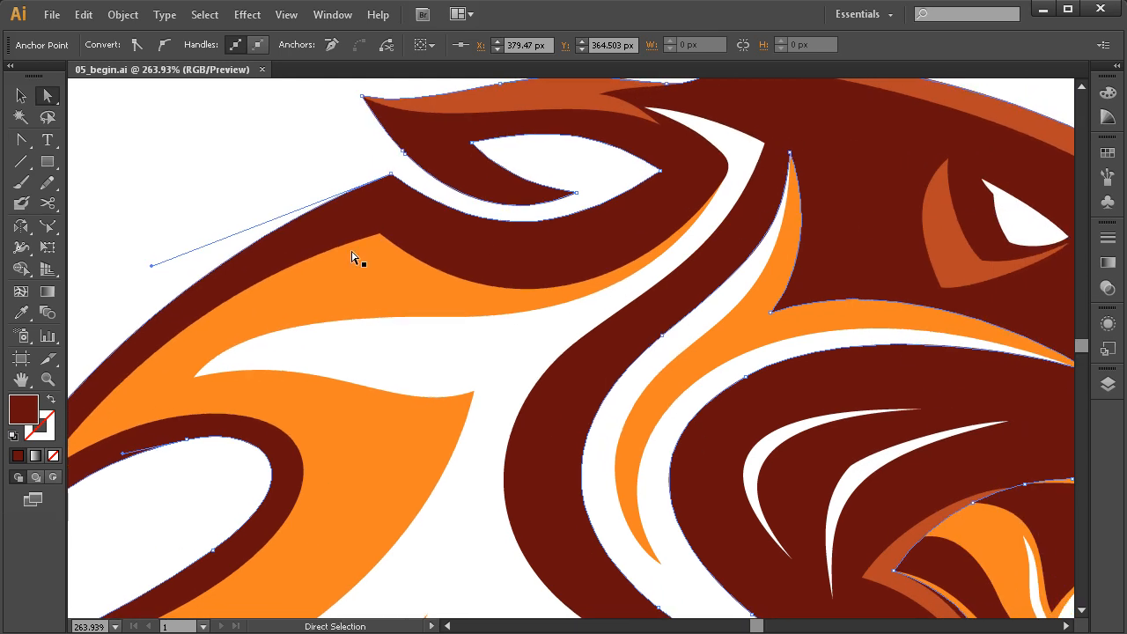
key("space")
left_click_drag(410, 290, 488, 320)
left_click(473, 207)
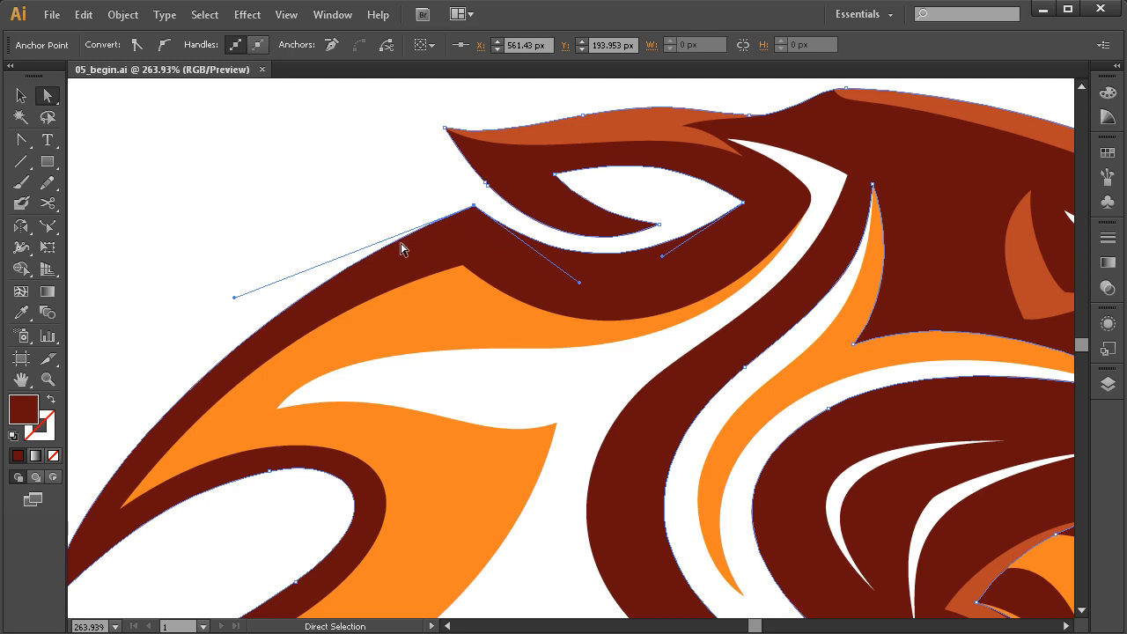
left_click(163, 44)
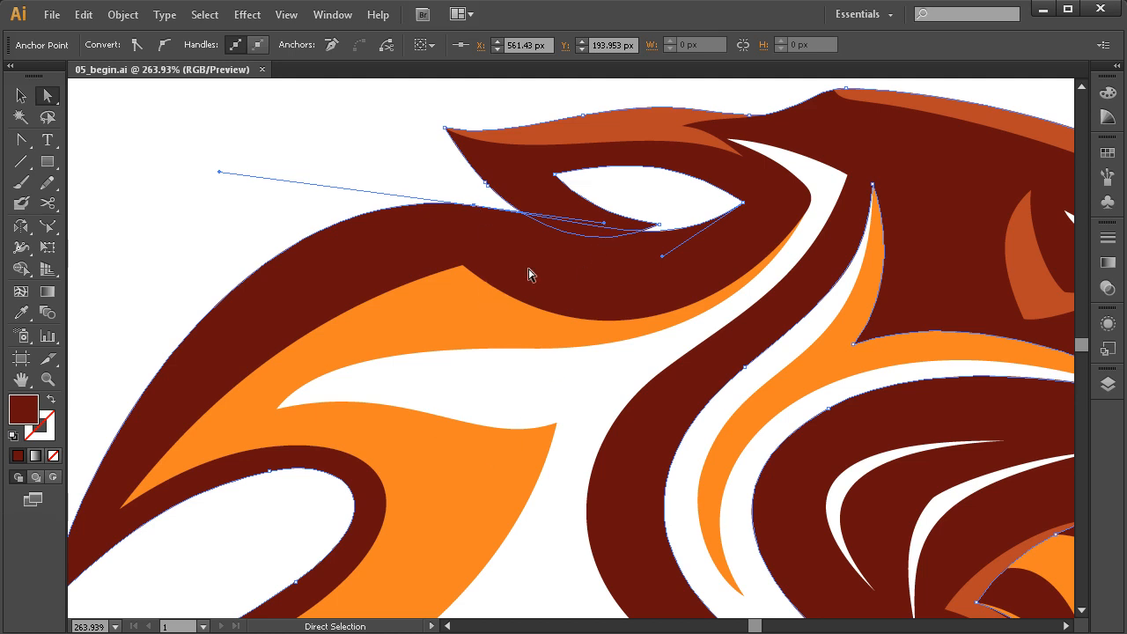
left_click_drag(604, 224, 558, 308)
left_click_drag(220, 178, 227, 243)
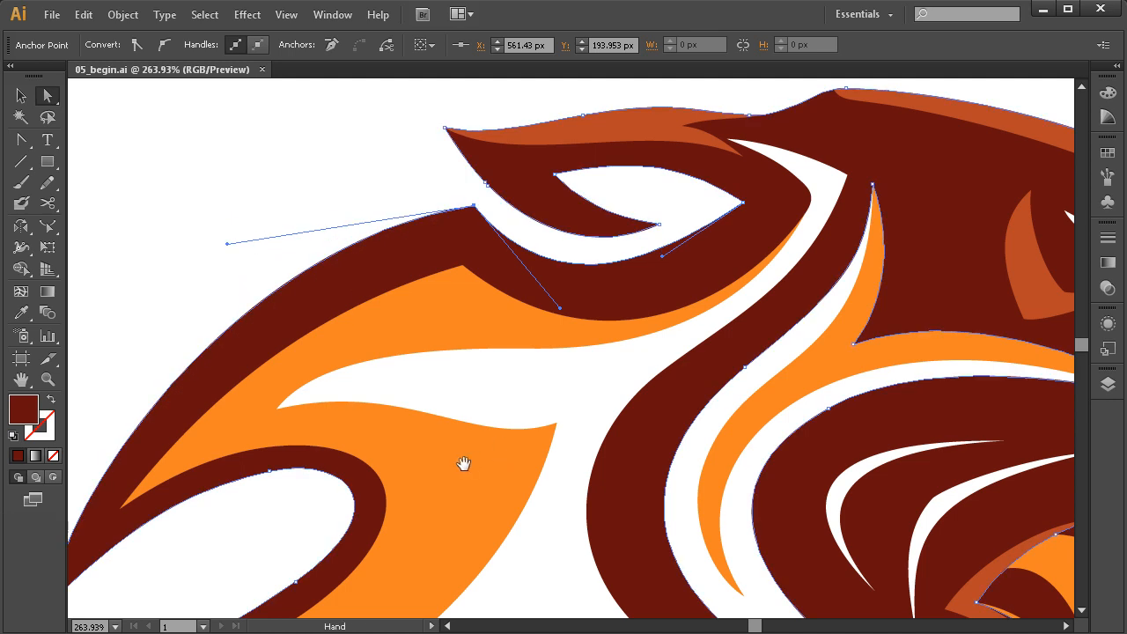
Select the orange flame shape and break the handles of the smooth anchor below the dark hook, bending both adjoining curves inward.
left_click_drag(463, 463, 538, 461)
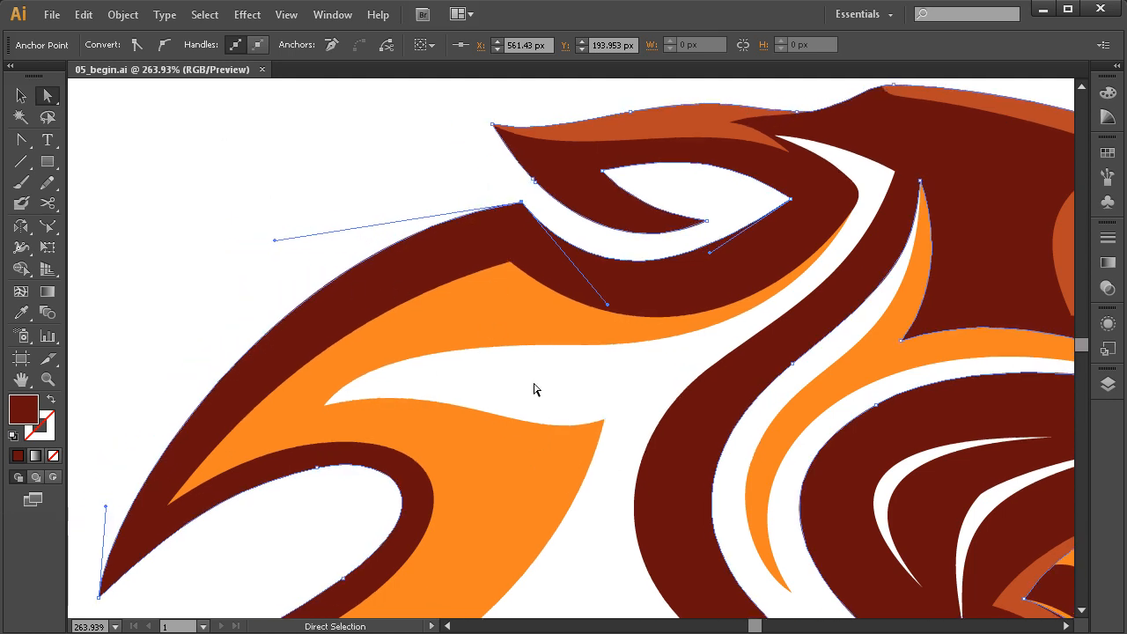
left_click_drag(521, 409, 520, 398)
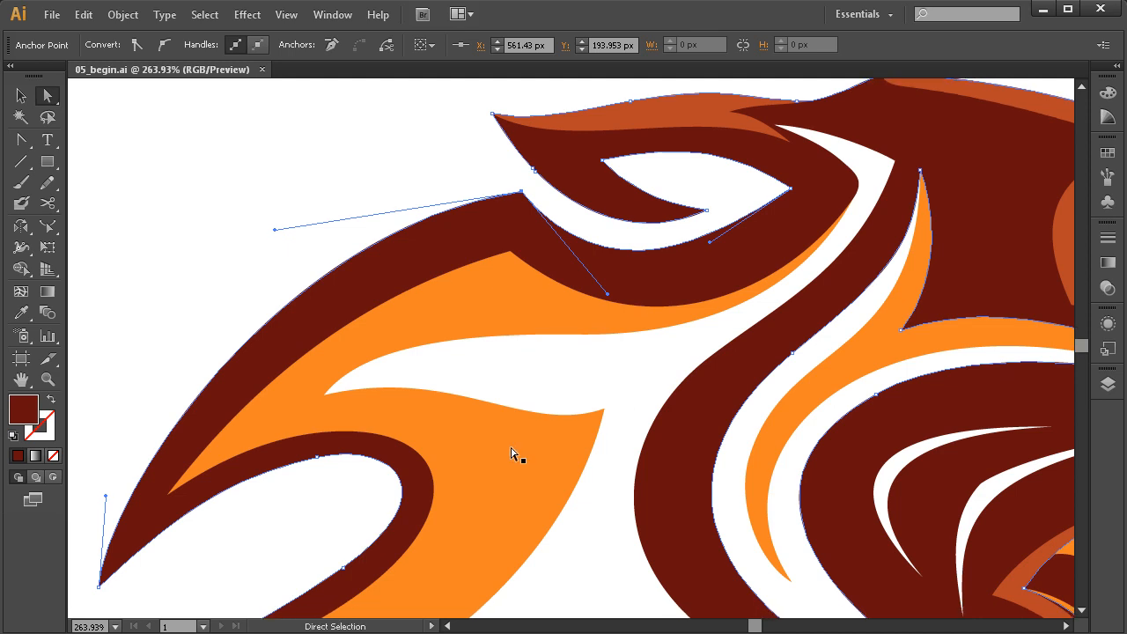
left_click(523, 481)
left_click_drag(626, 528, 593, 329)
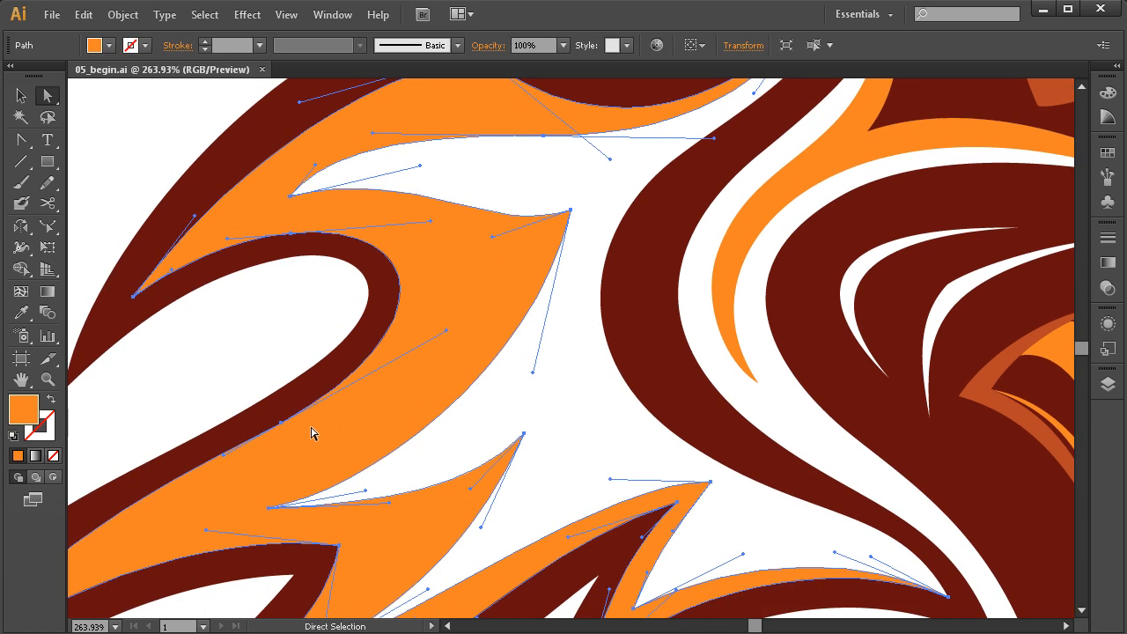
left_click_drag(334, 426, 420, 408)
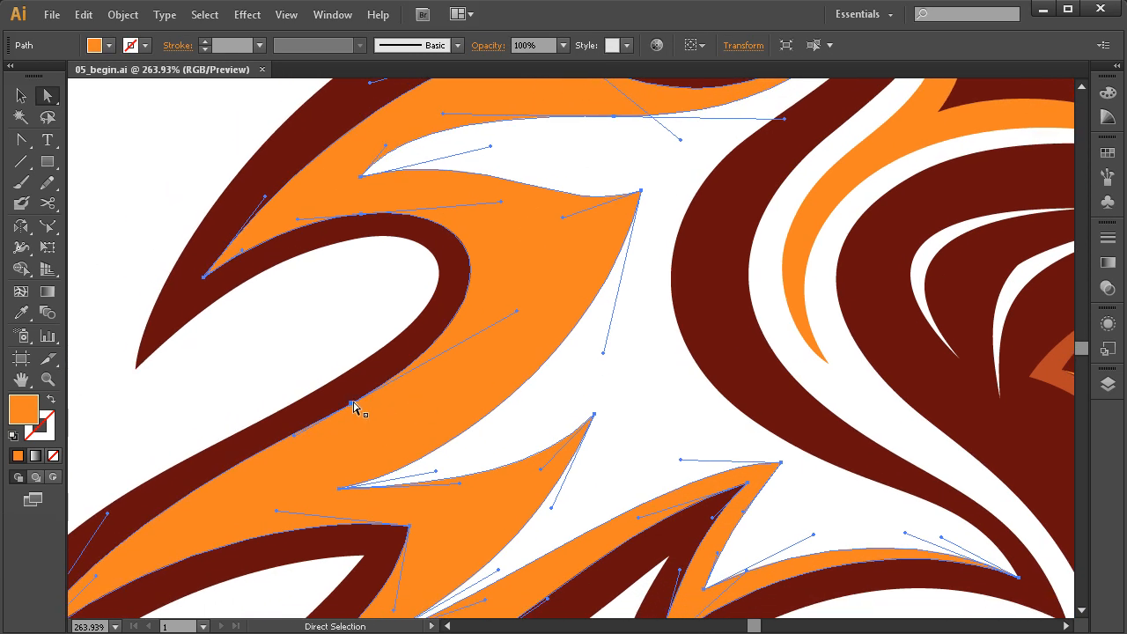
left_click_drag(517, 314, 525, 356)
left_click(489, 339, "alt")
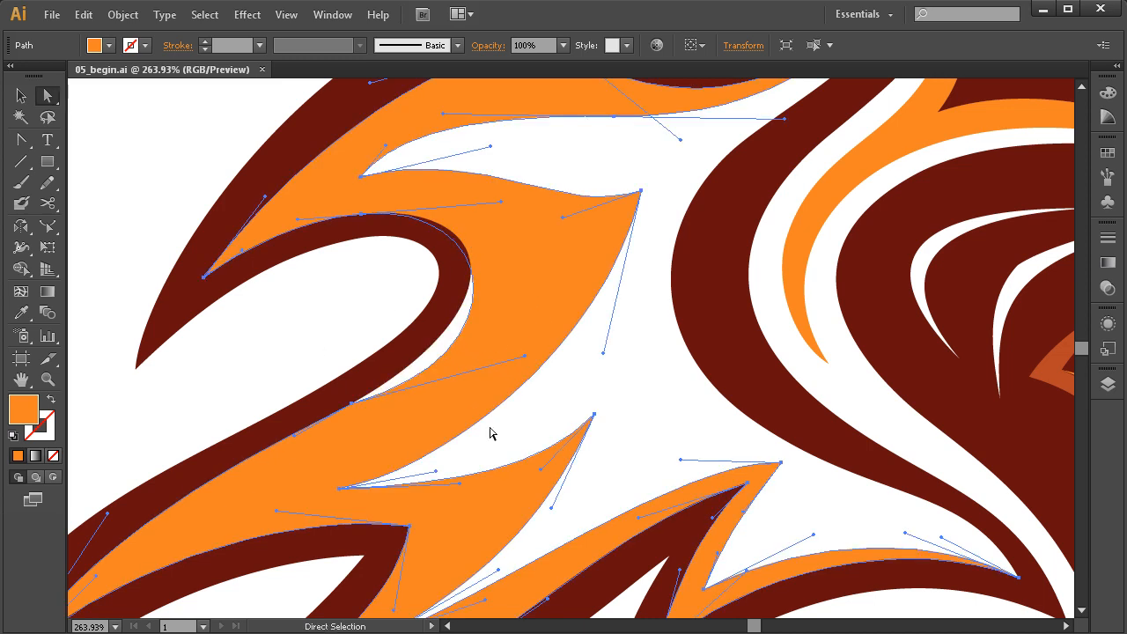
left_click_drag(297, 444, 325, 466)
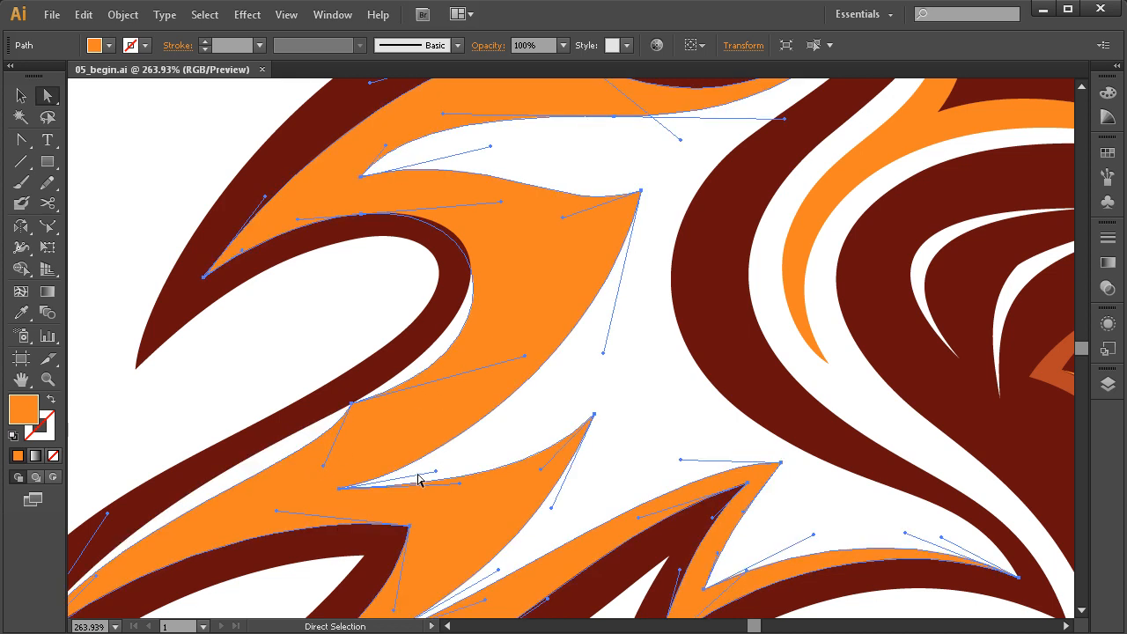
Convert the orange shape's anchor below the hook to smooth, align its handles with the dark outline and deselect the artwork.
key("ctrl+shift+a")
left_click(349, 403)
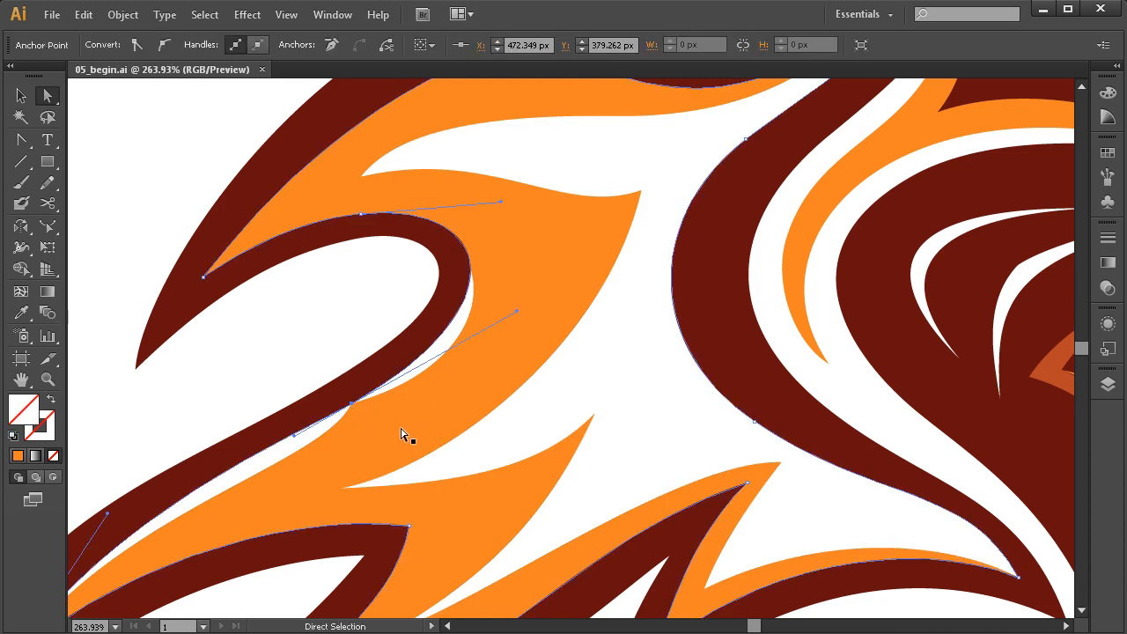
left_click(361, 442)
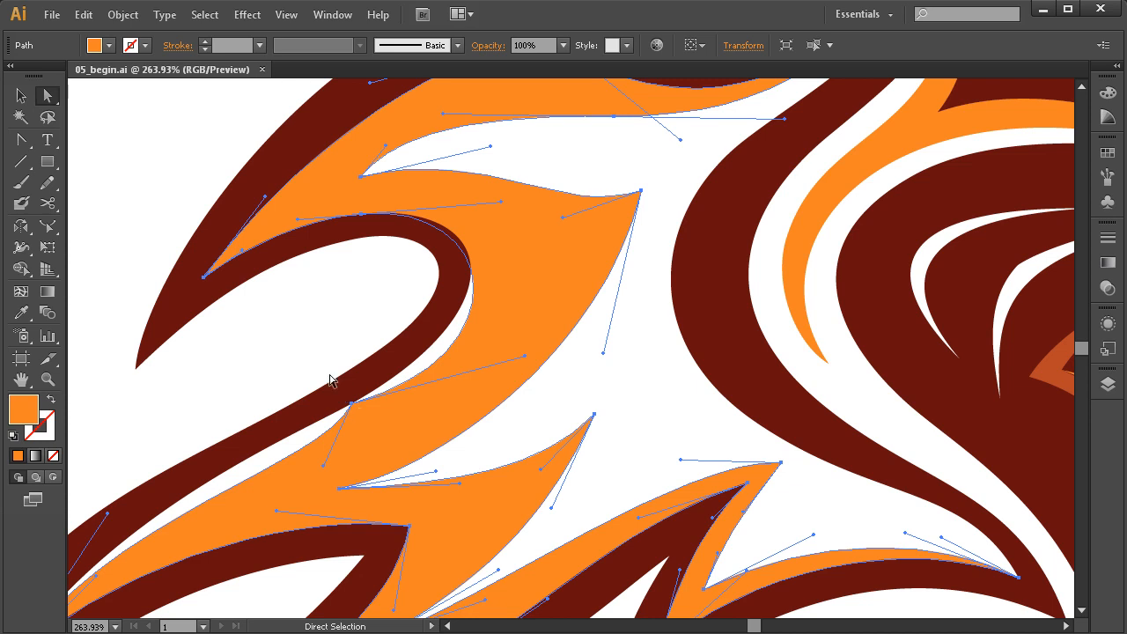
left_click(351, 405)
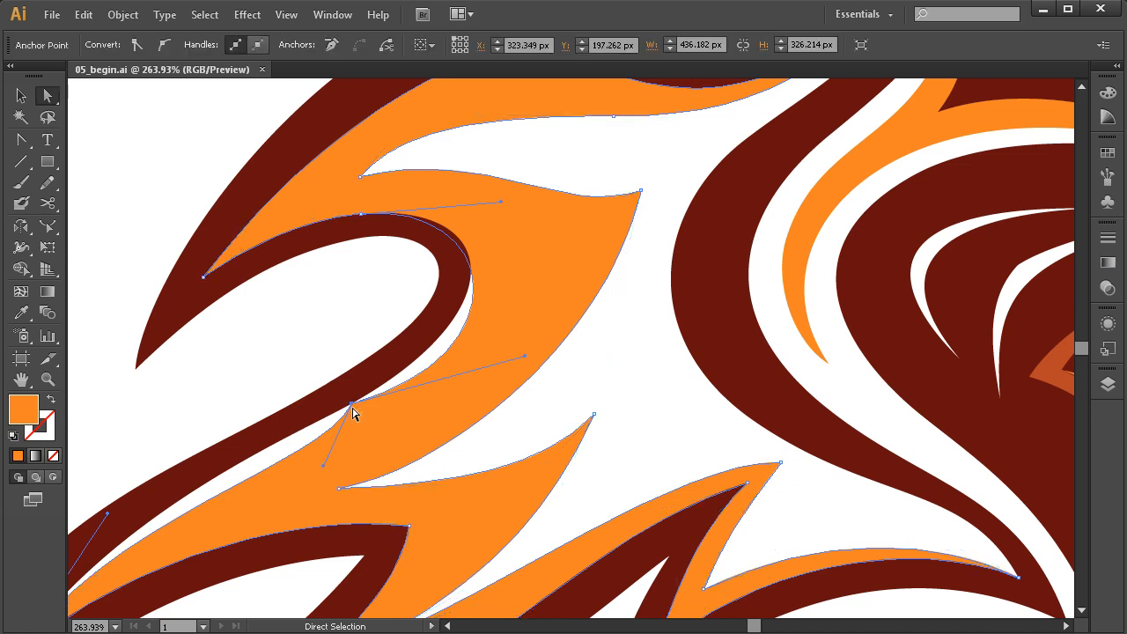
left_click(164, 44)
left_click_drag(487, 292, 503, 312)
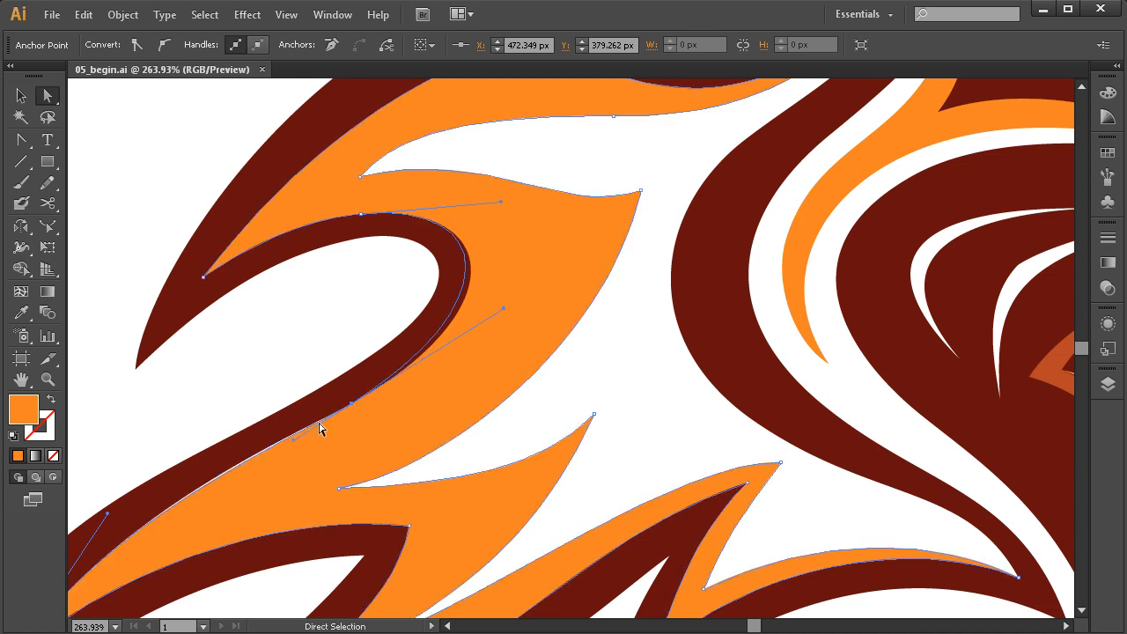
left_click_drag(293, 443, 284, 446)
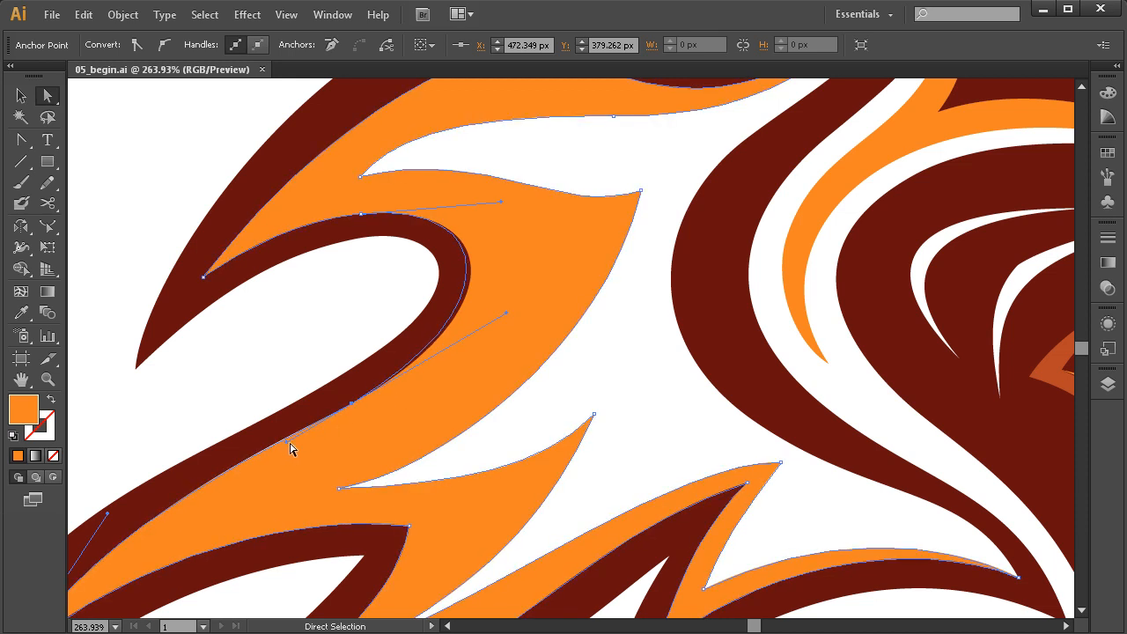
left_click_drag(508, 319, 514, 310)
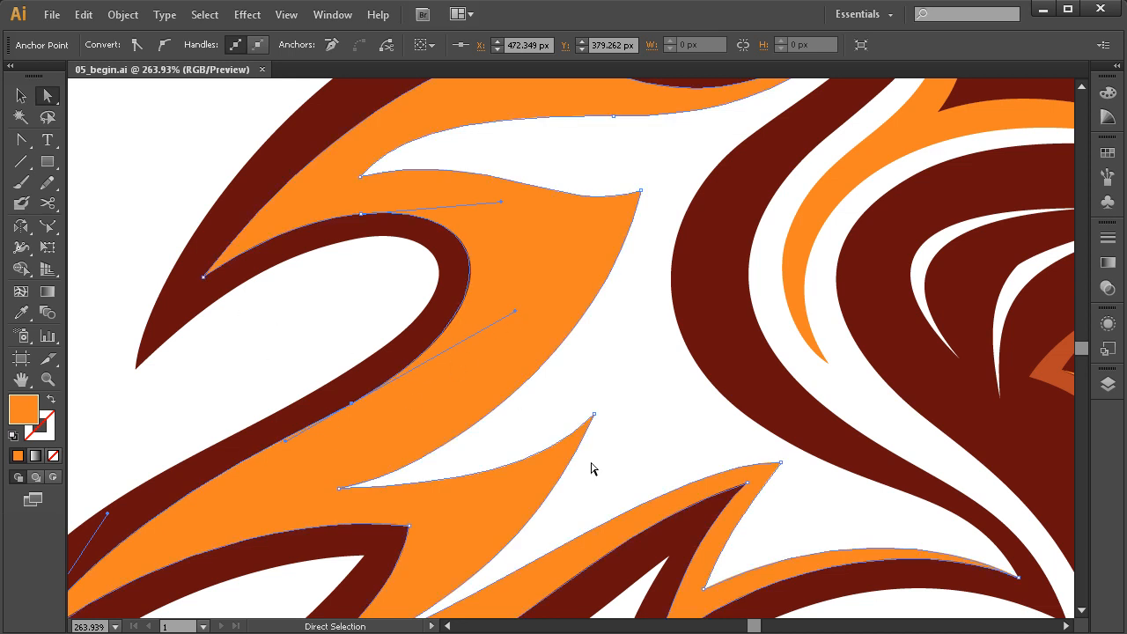
left_click(357, 306)
key("space")
left_click_drag(681, 374, 637, 489)
key("space")
left_click_drag(625, 430, 580, 424)
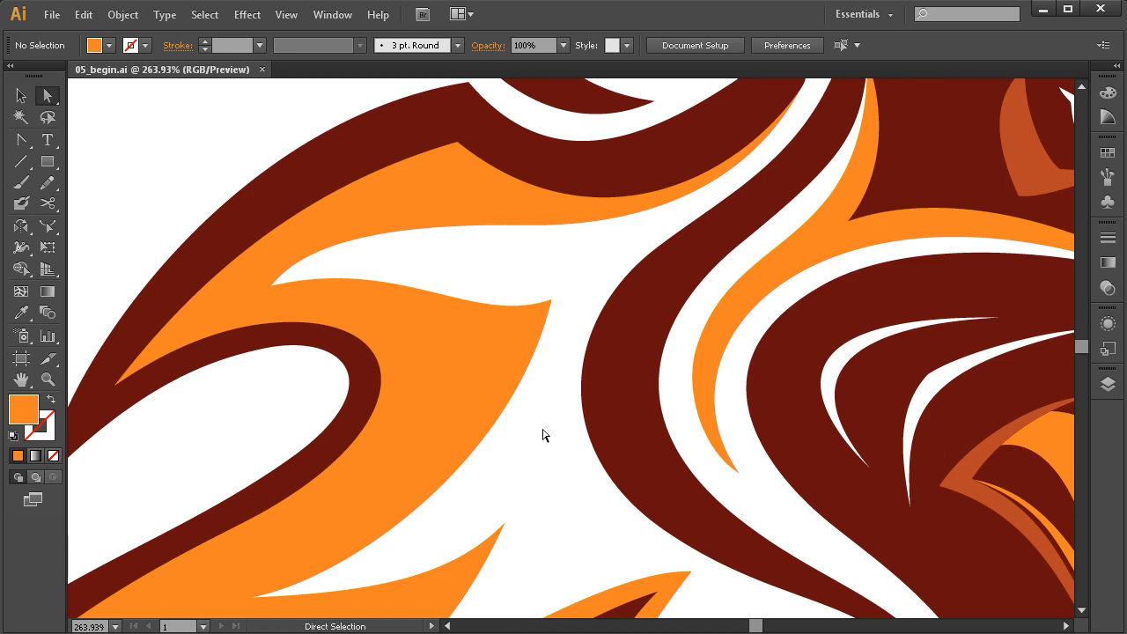